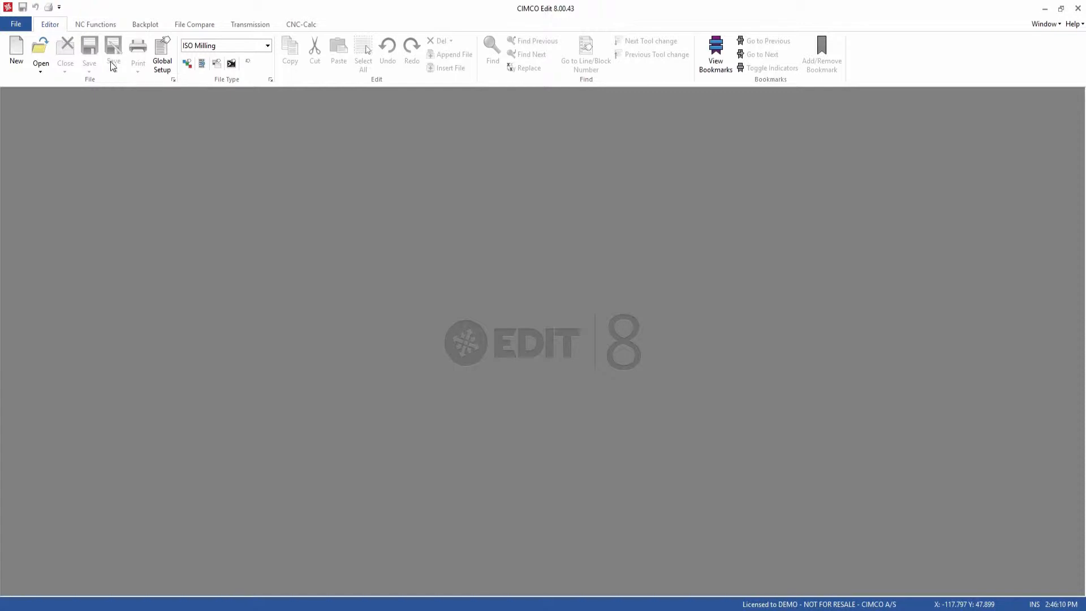
# - Review which plugins are disabled in the program setup and confirm the dialog
pyautogui.click(172, 81)
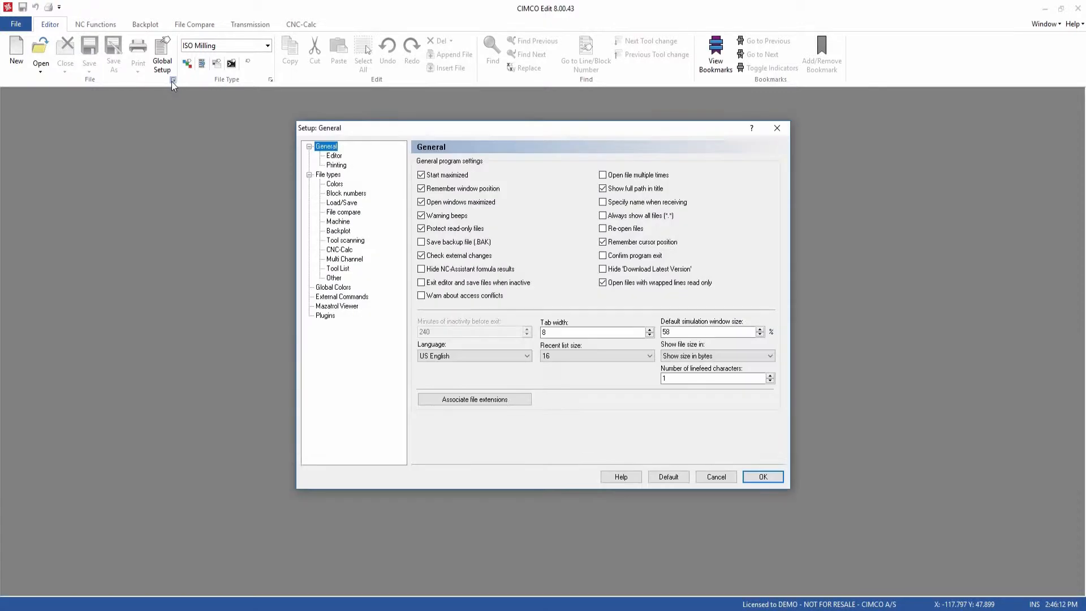
pyautogui.click(331, 316)
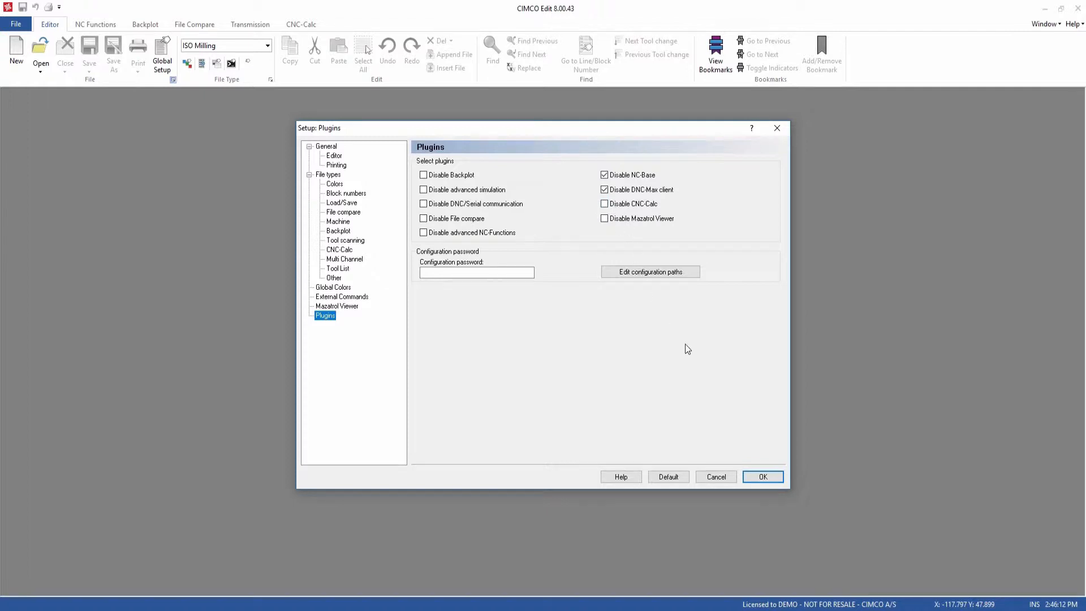
pyautogui.click(763, 475)
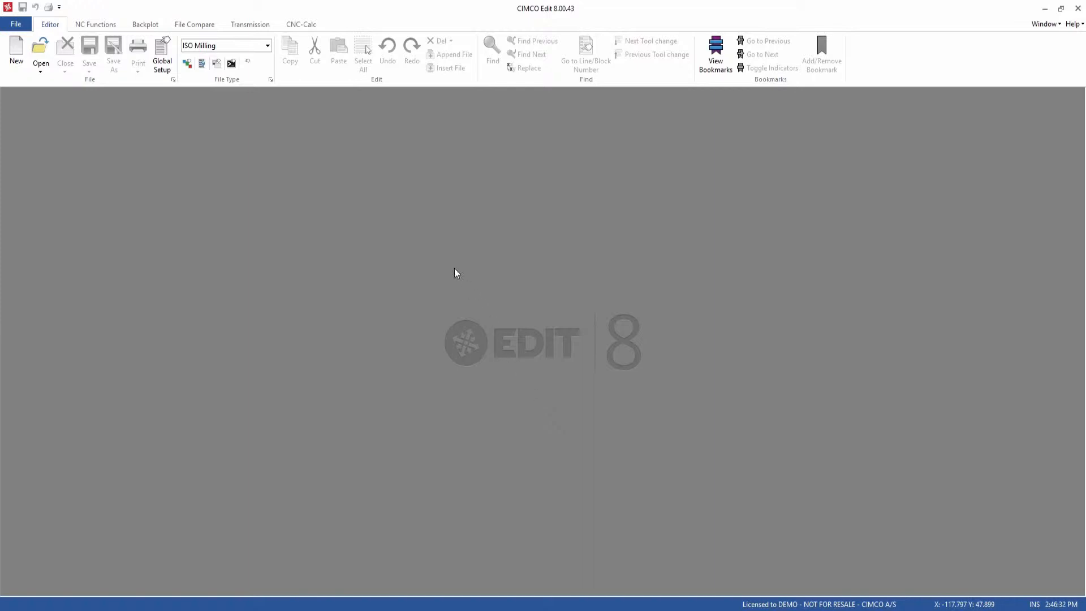
# - Open the CNC-Calc drawing Tutorial-1.cdd and select ISO Milling as the file type for the milling operations
pyautogui.click(309, 26)
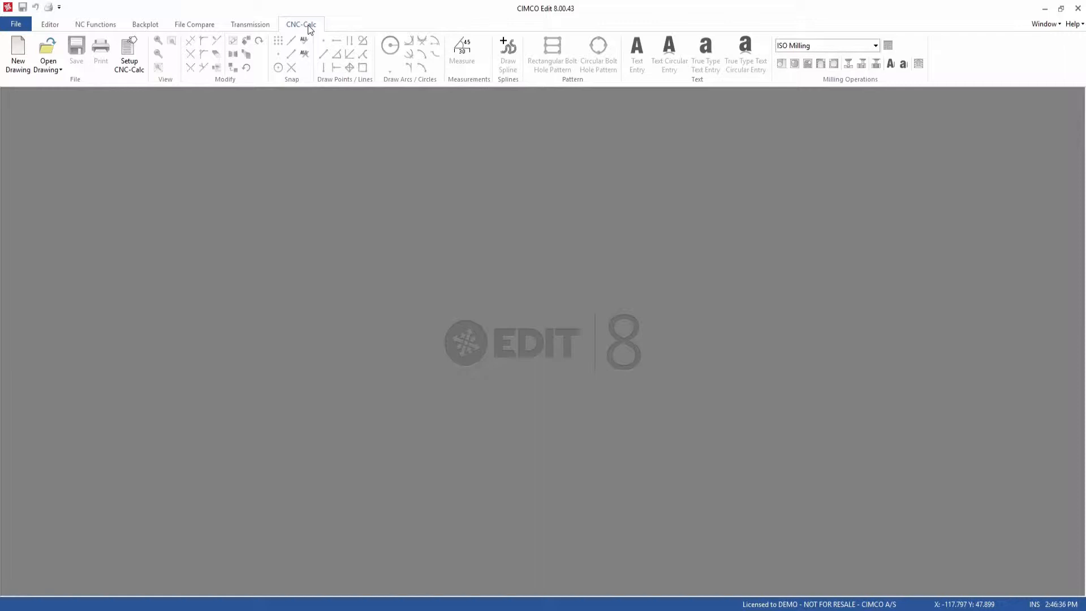
pyautogui.click(50, 56)
pyautogui.click(50, 56)
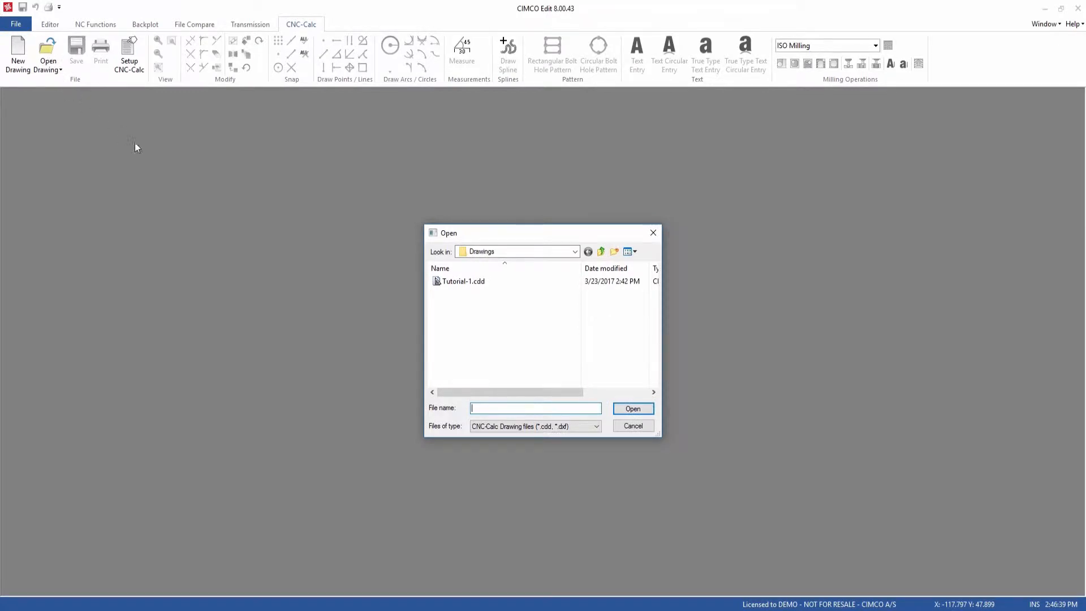
pyautogui.click(454, 284)
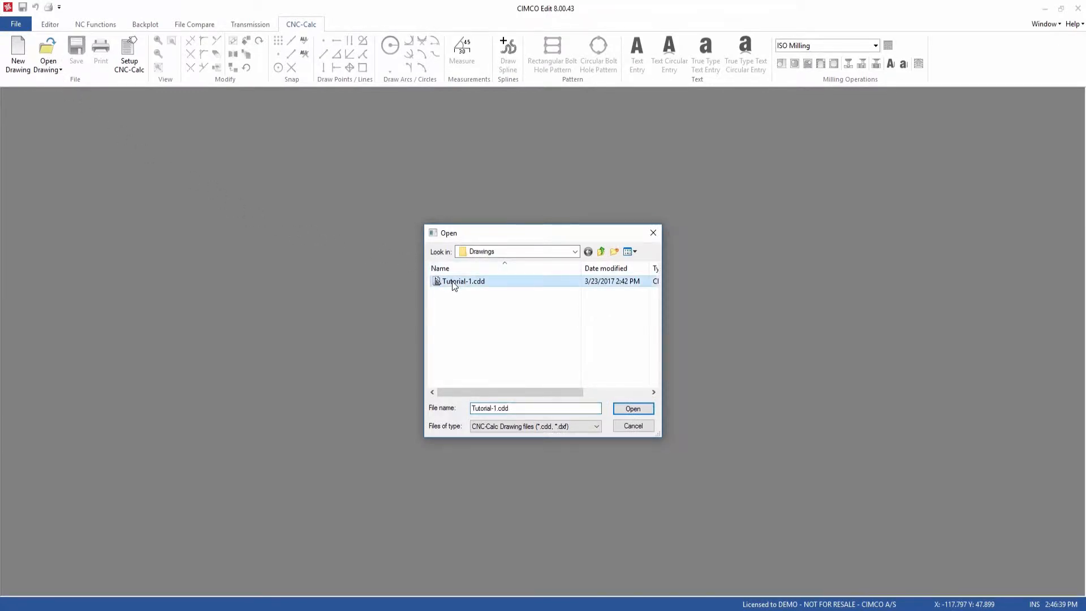
pyautogui.click(634, 409)
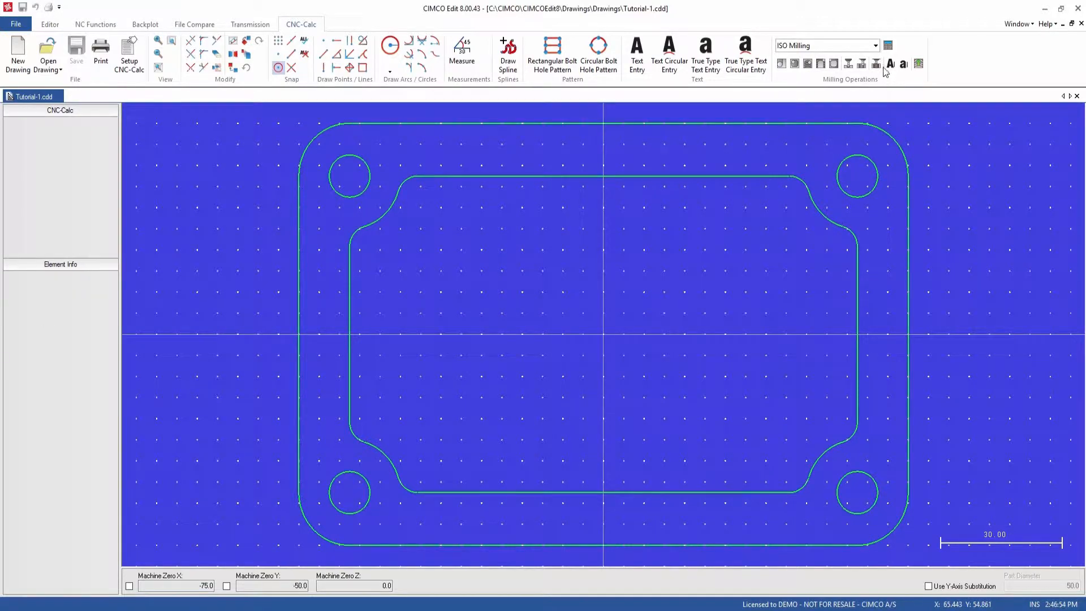
pyautogui.click(876, 45)
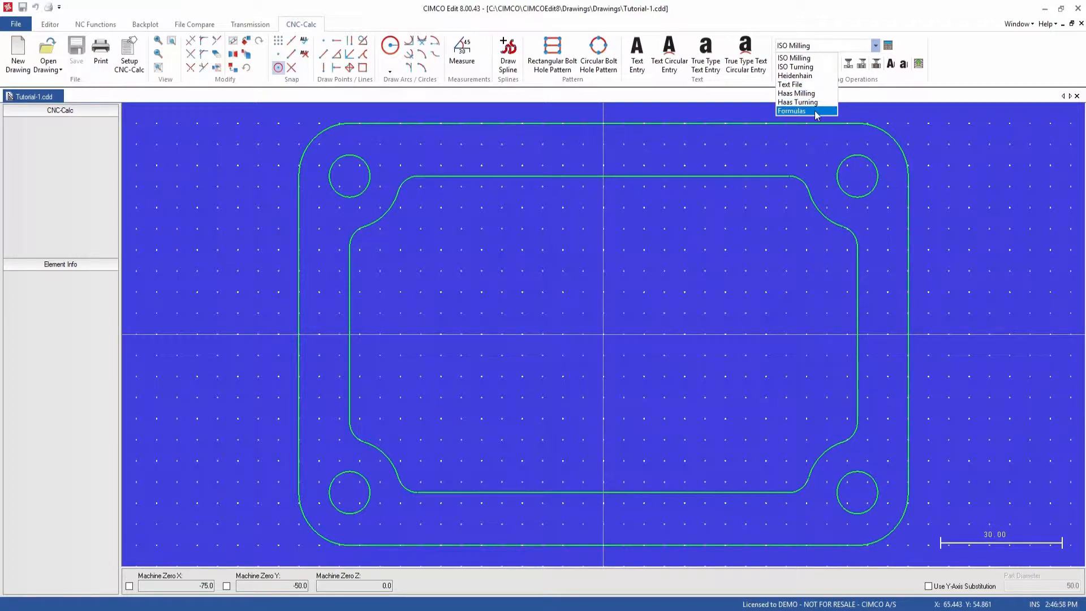
pyautogui.click(820, 59)
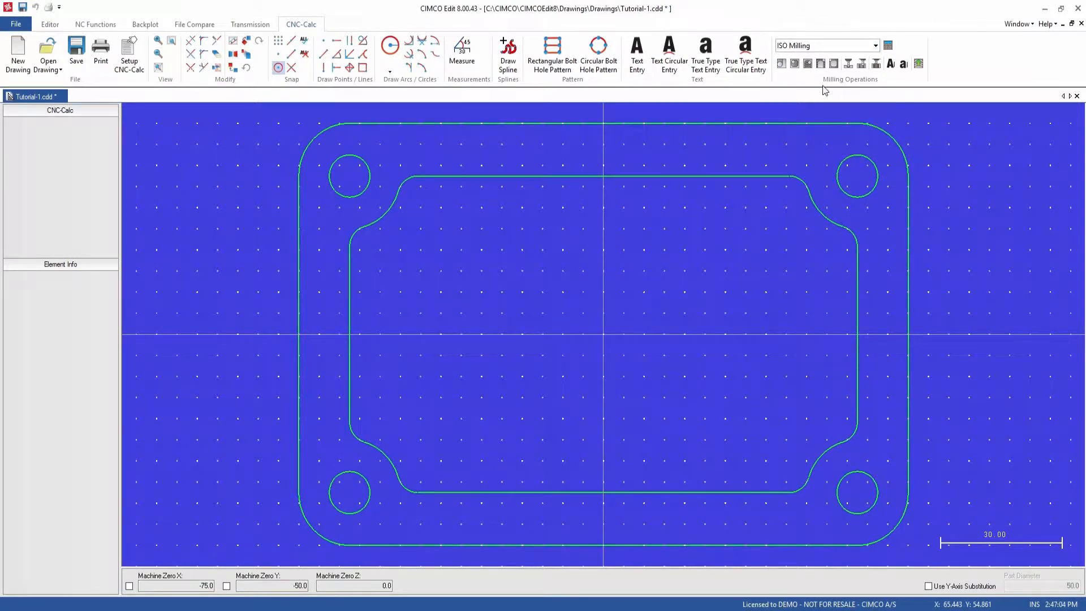
# - Start a face milling operation with the comment FACING and select the plate's whole outer contour, beginning at its upper-left corner arc
pyautogui.click(783, 64)
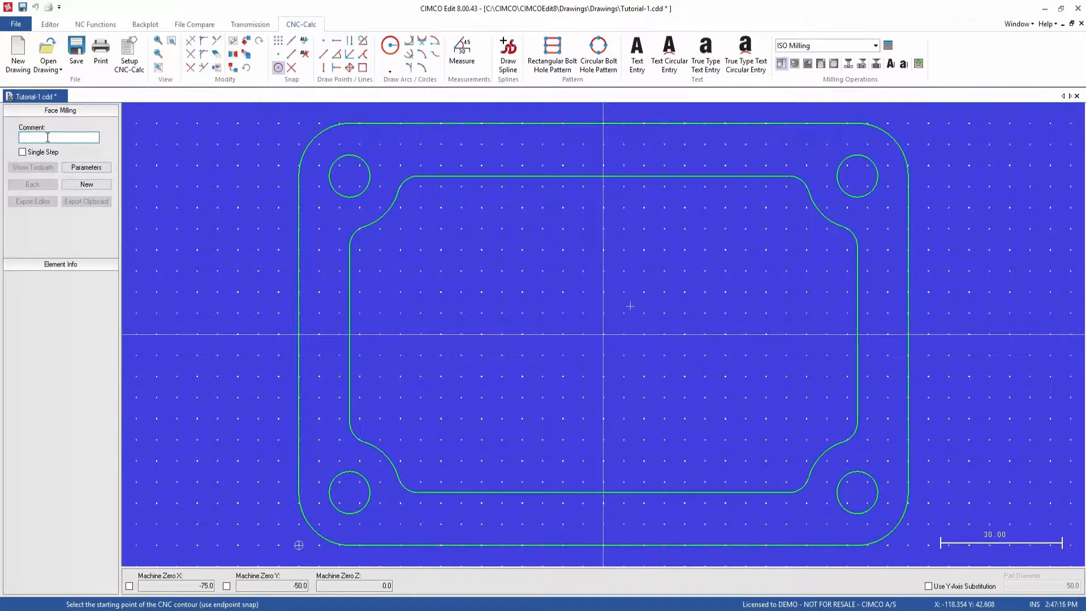
pyautogui.write('FACING')
pyautogui.click(303, 157)
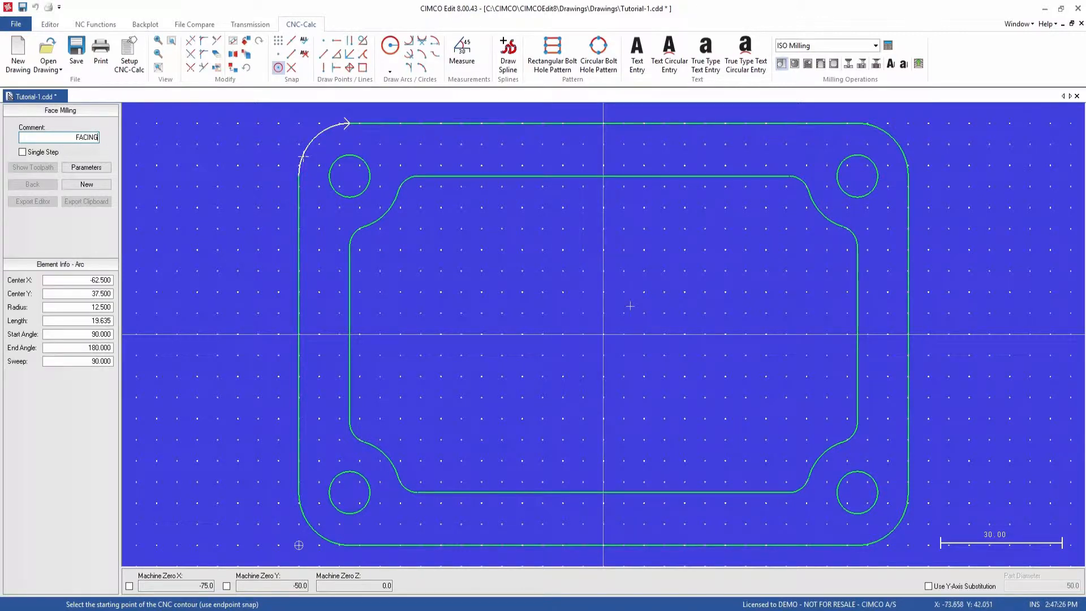
pyautogui.click(303, 158)
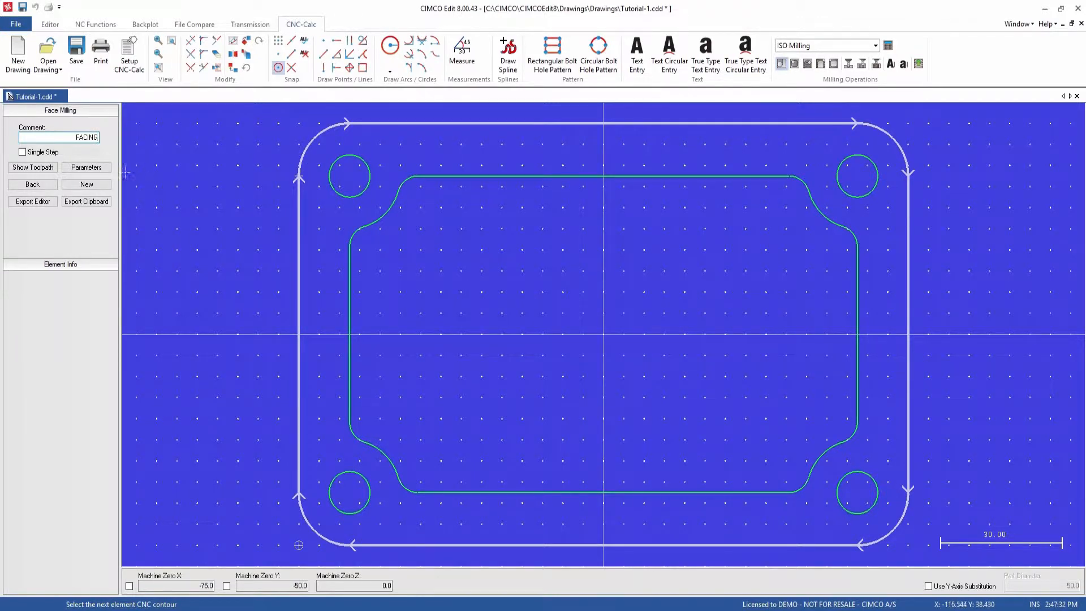
# - In the face milling parameters, set cutter diameter 30, start depth 2, end depth 0 and retract height 10
pyautogui.click(96, 171)
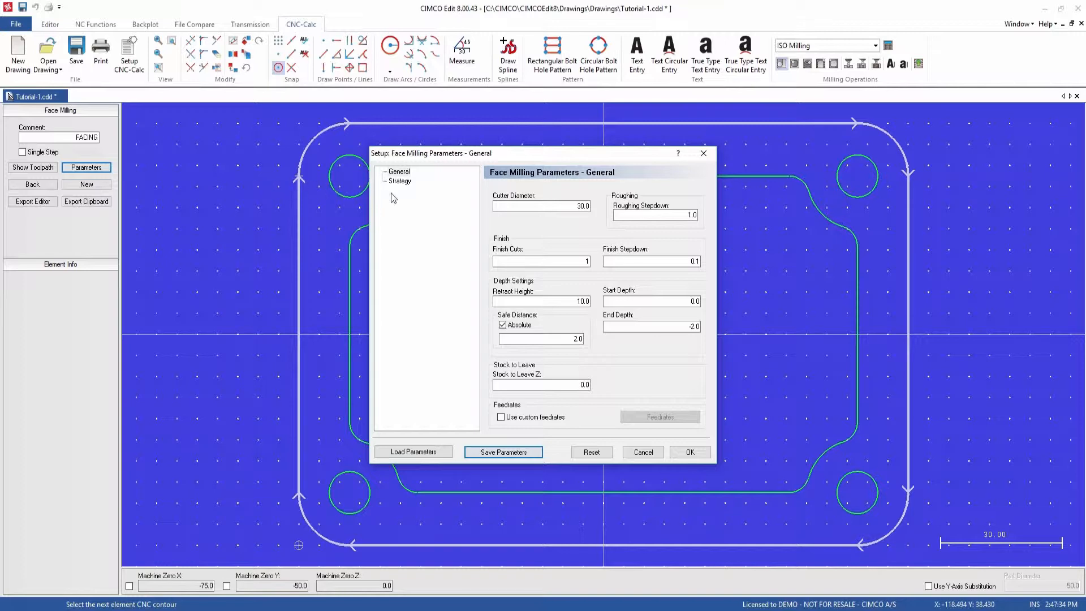
pyautogui.doubleClick(558, 207)
pyautogui.write('30')
pyautogui.doubleClick(657, 301)
pyautogui.write('2')
pyautogui.doubleClick(673, 327)
pyautogui.write('0')
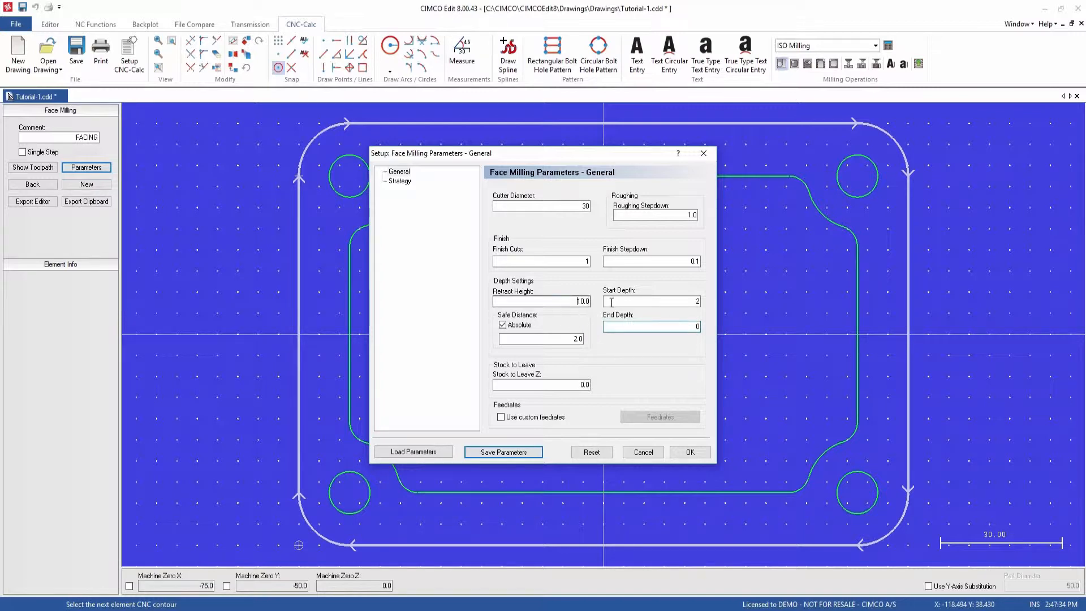
pyautogui.doubleClick(546, 304)
pyautogui.write('10')
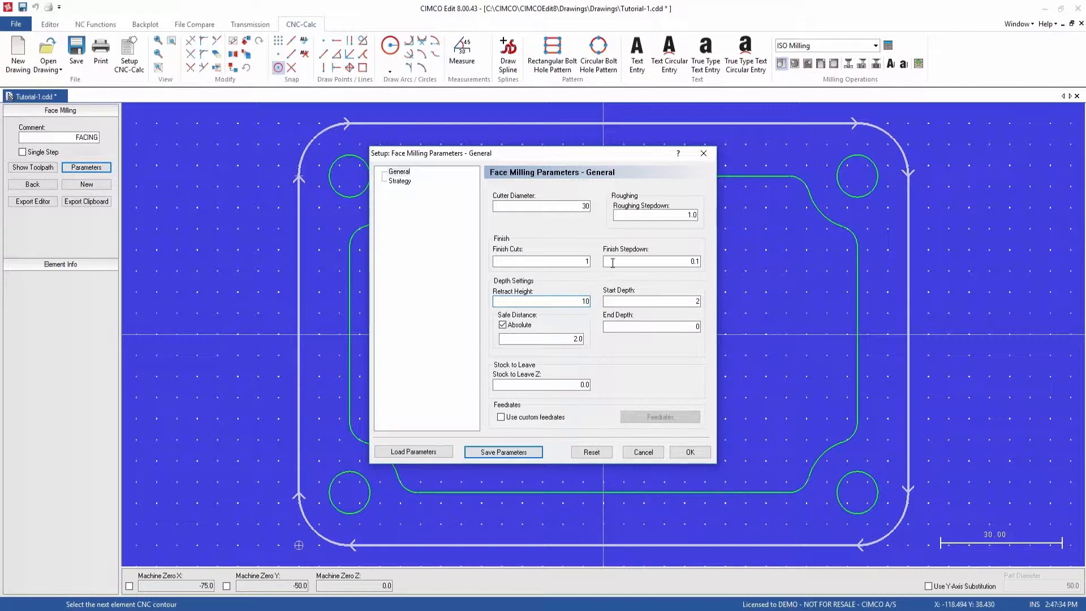
# - Set the roughing stepdown to 2 and the finish stepdown to 0.1, using 1 finish cut
pyautogui.moveTo(667, 215); pyautogui.dragTo(701, 217)
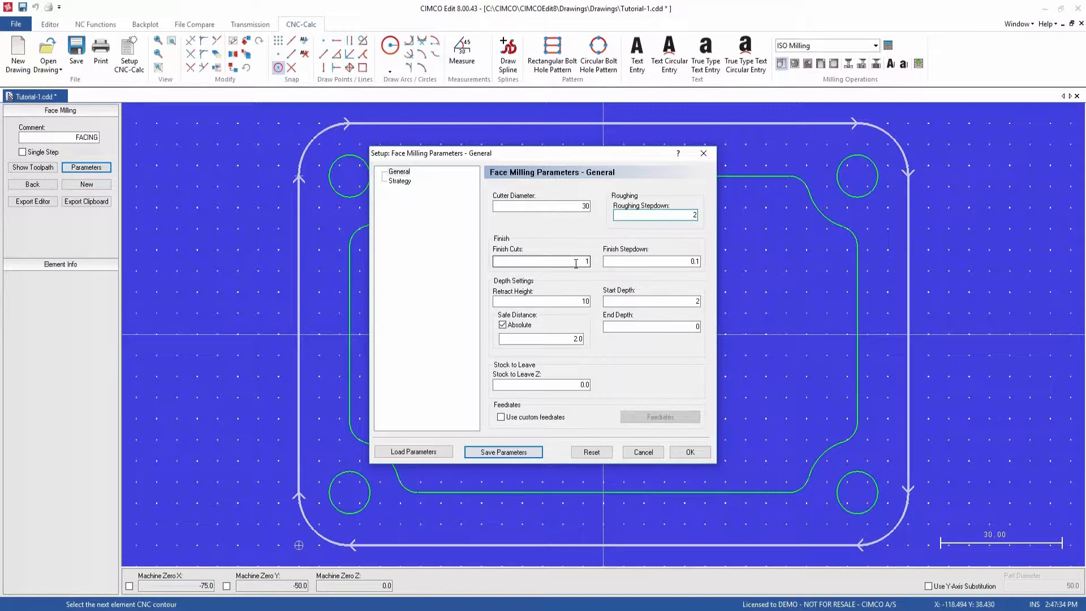
pyautogui.click(635, 261)
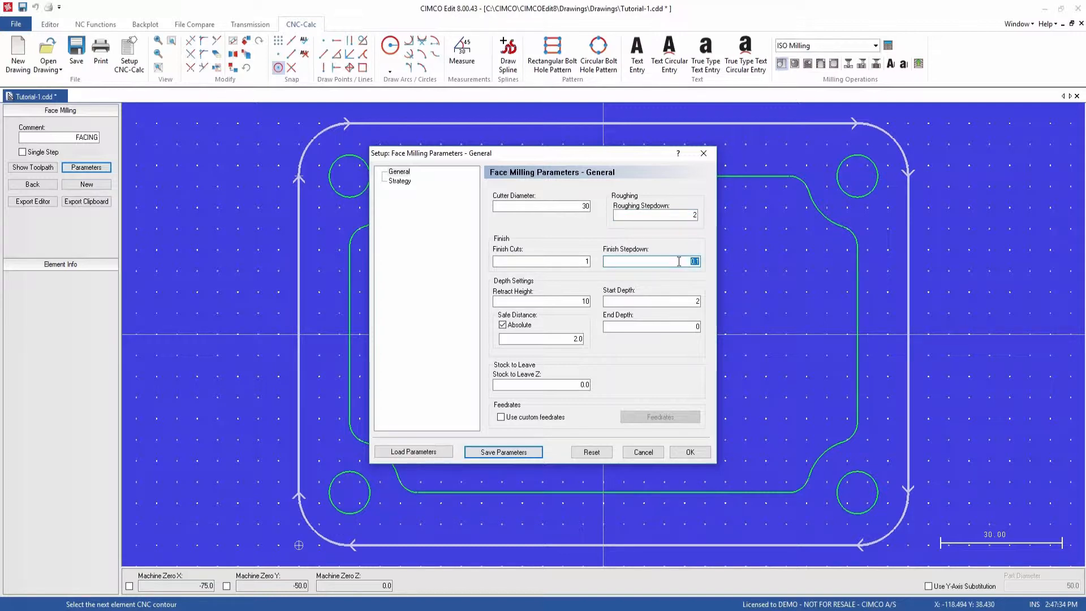
pyautogui.write('0.1')
pyautogui.hotkey('shift', 'Tab')
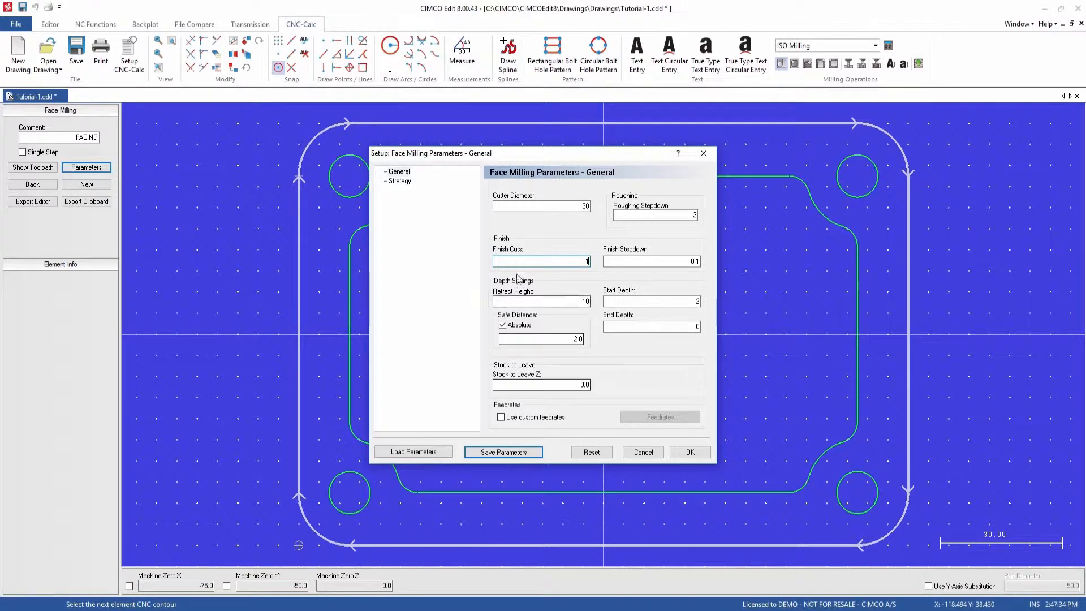
# - In the face milling strategy, choose Zigzag as the cutting method and High Speed Loops for the moves between cuts
pyautogui.click(400, 181)
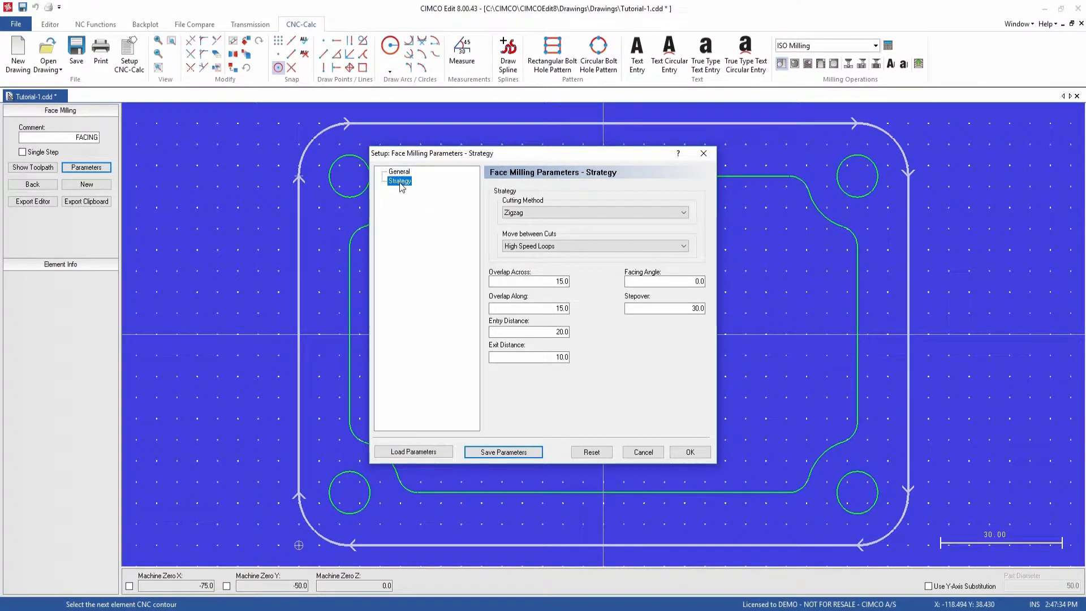
pyautogui.click(688, 218)
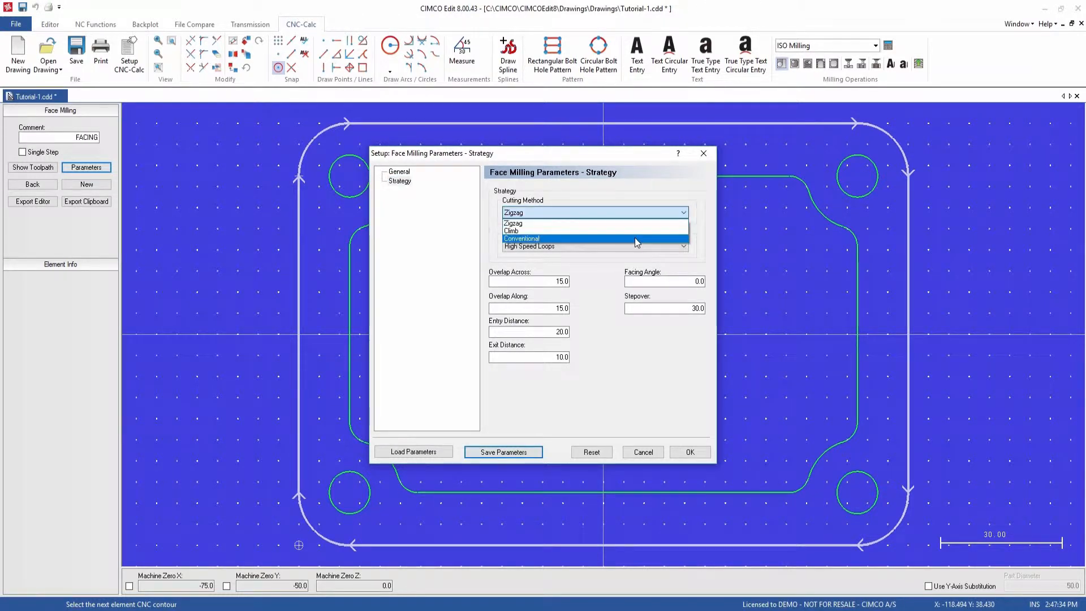
pyautogui.click(593, 224)
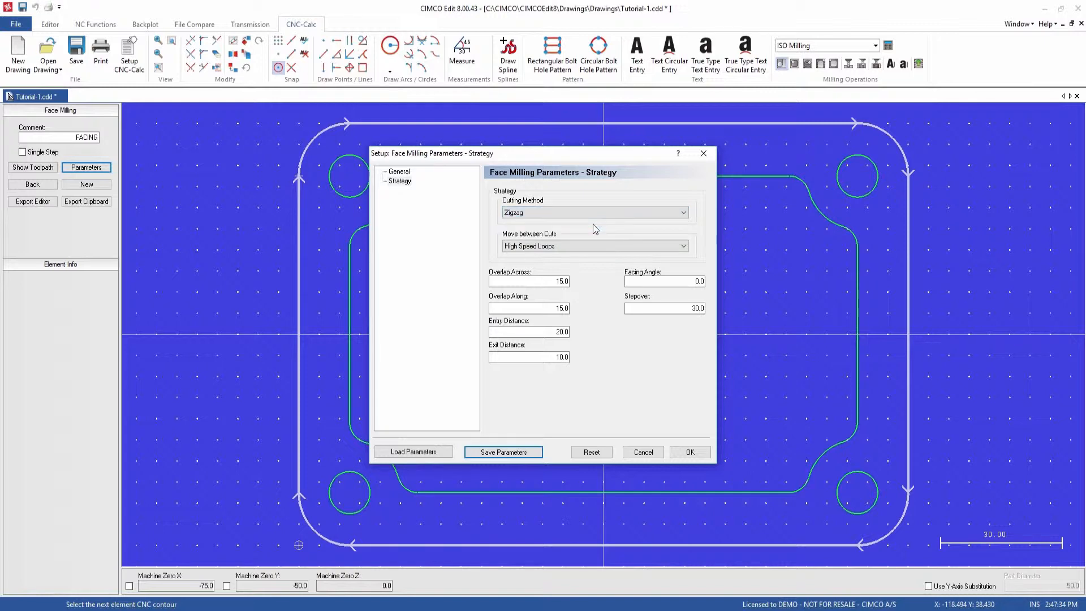
pyautogui.click(684, 249)
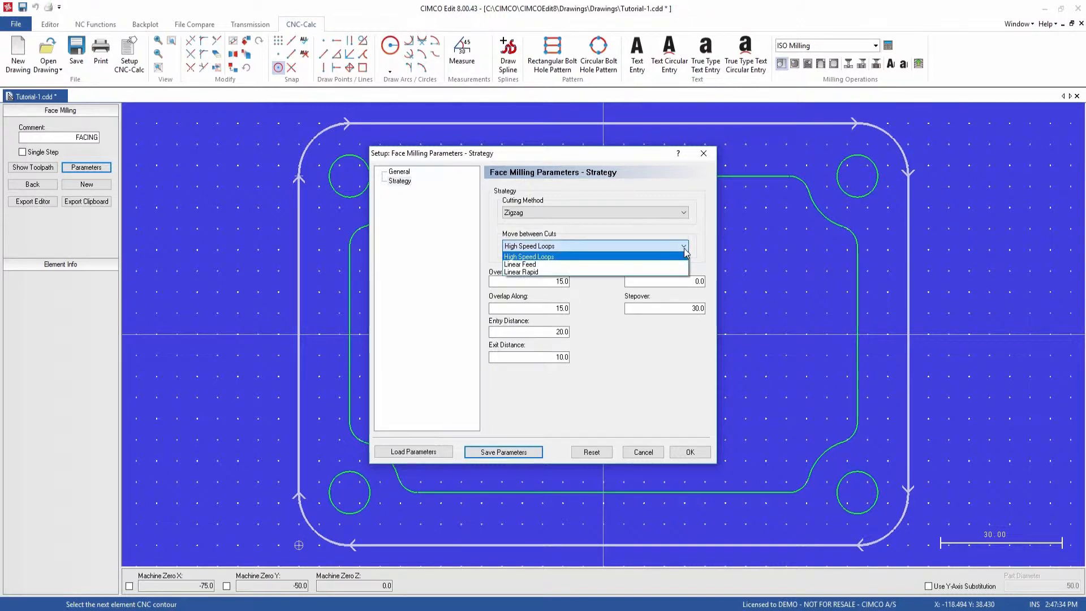
pyautogui.click(641, 256)
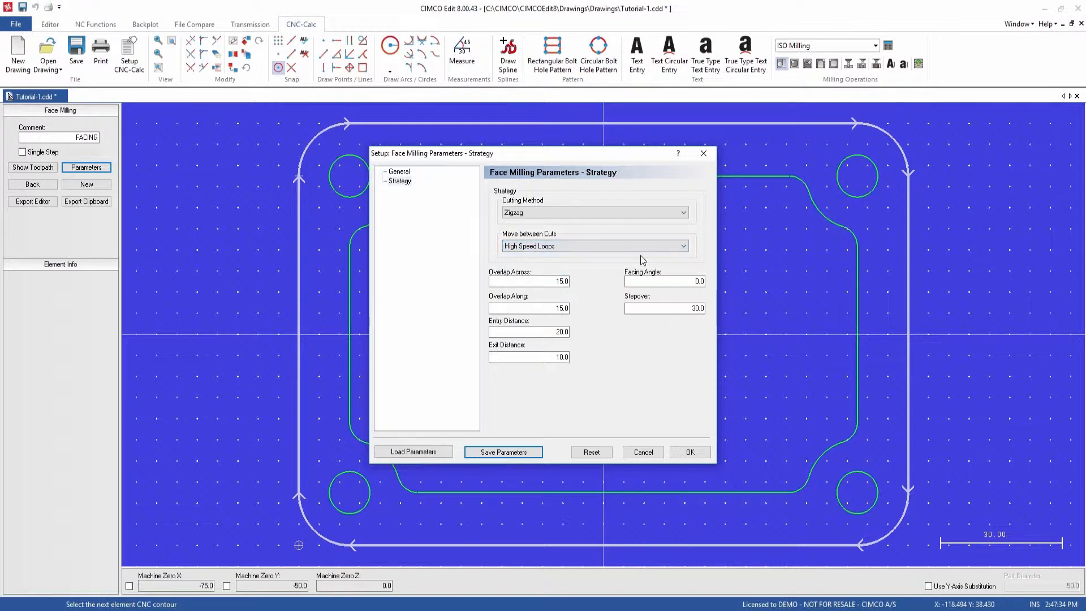
# - Set the strategy's overlap across to 15, overlap along to 30, entry distance to 20 and exit distance to 10
pyautogui.doubleClick(546, 281)
pyautogui.write('15')
pyautogui.doubleClick(566, 308)
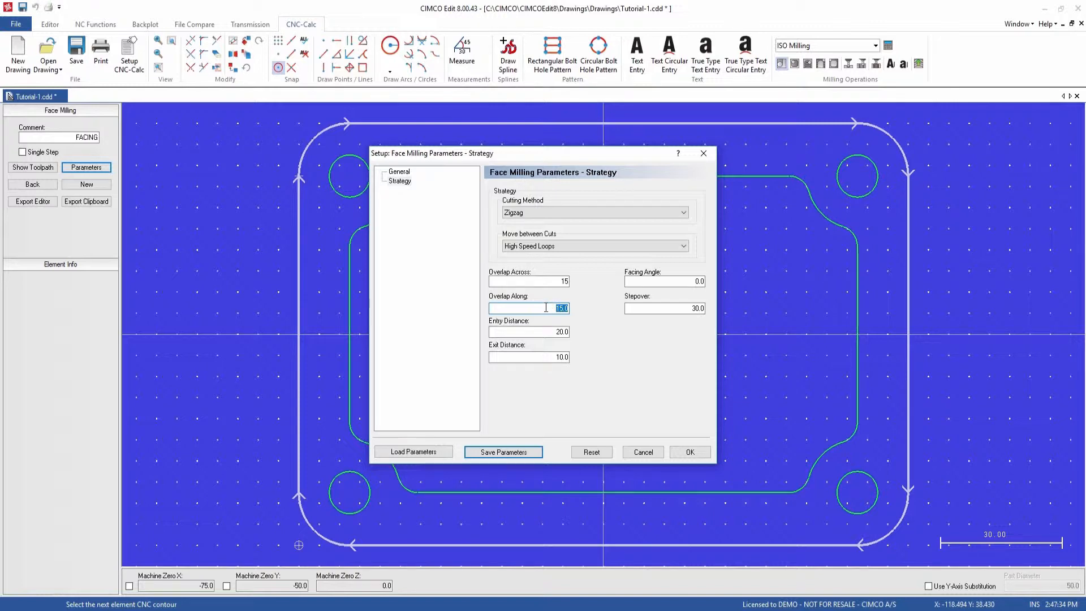
pyautogui.write('30')
pyautogui.press('Tab')
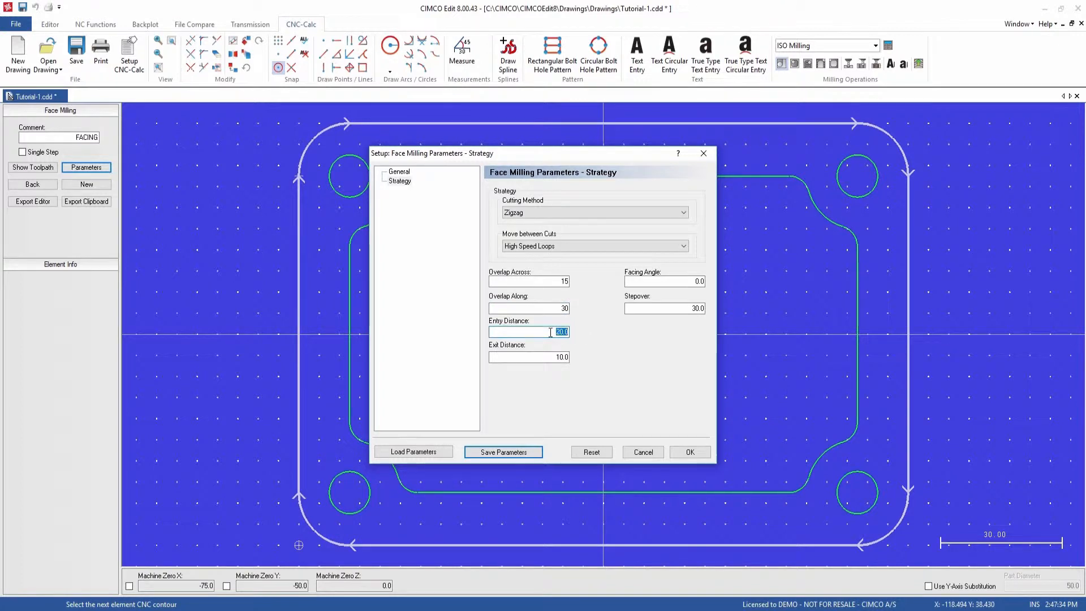
pyautogui.write('20')
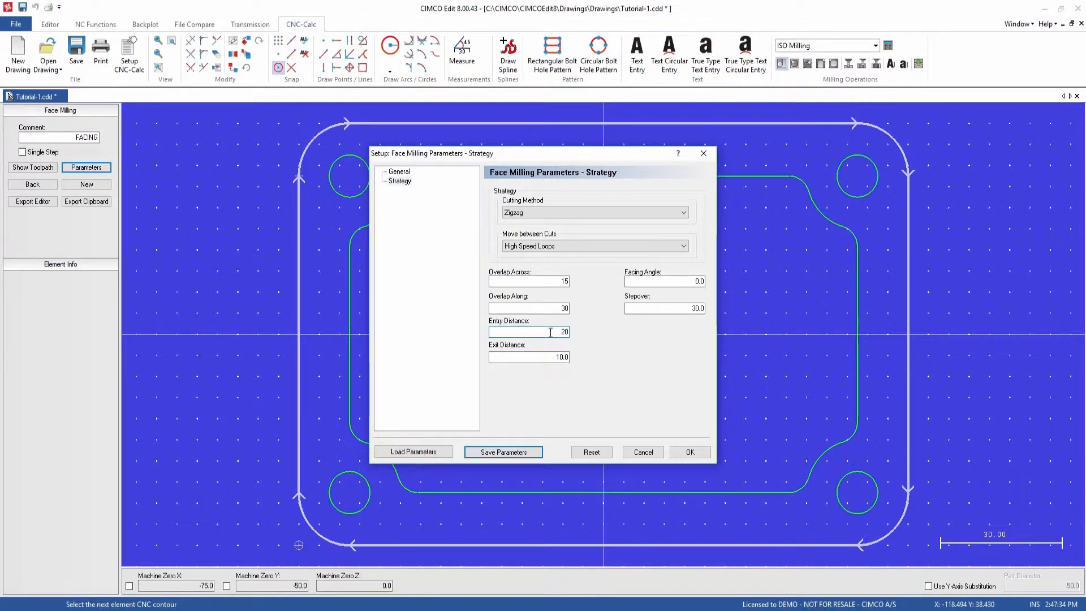
pyautogui.doubleClick(535, 357)
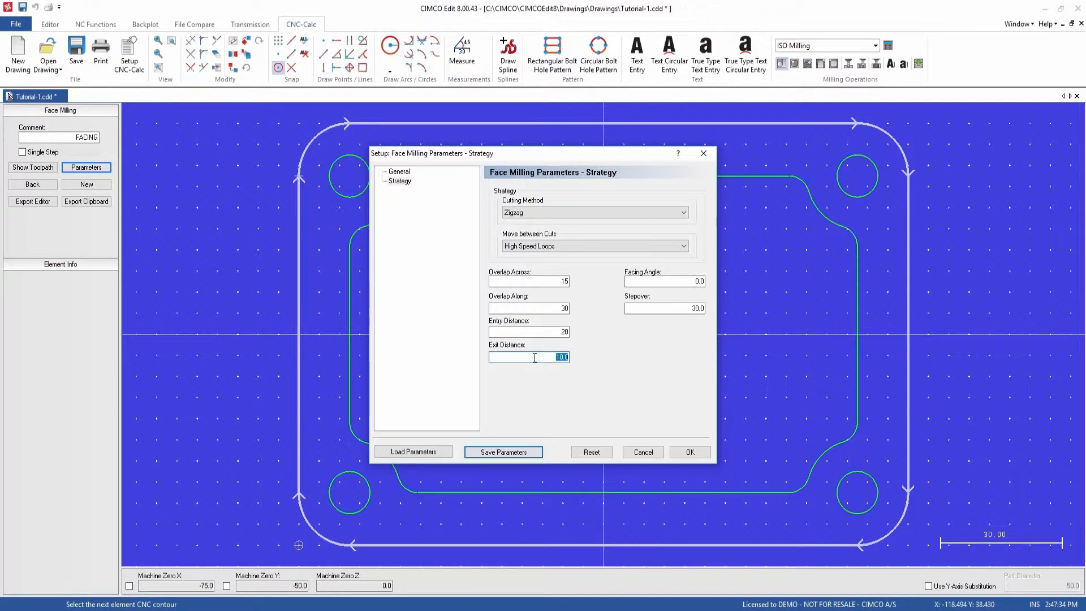
pyautogui.write('1')
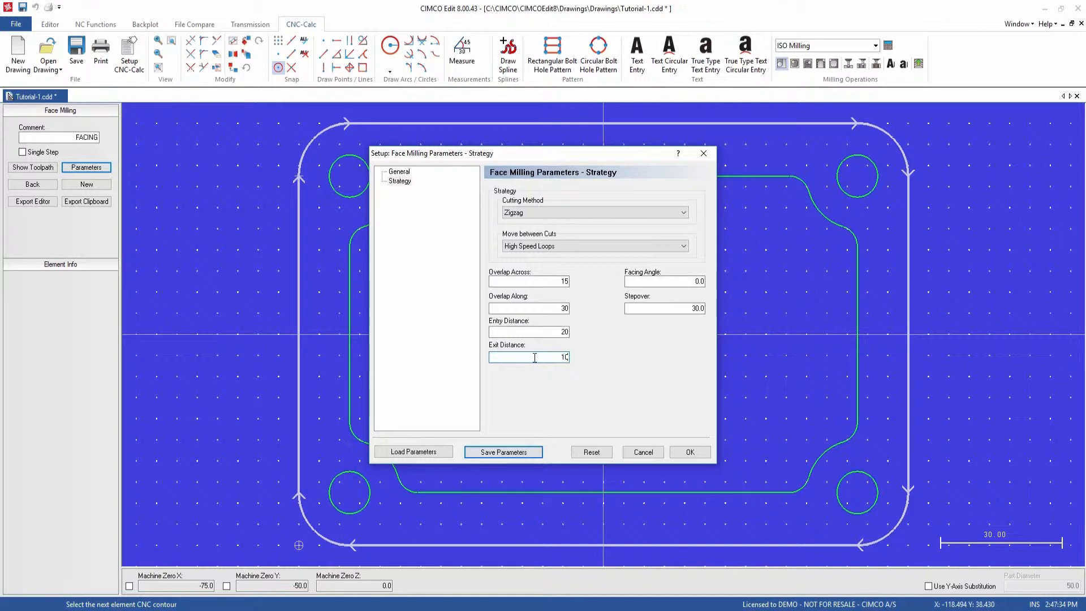
# - Set the facing angle to 0 and the stepover to 25, and accept the face milling parameters
pyautogui.doubleClick(670, 282)
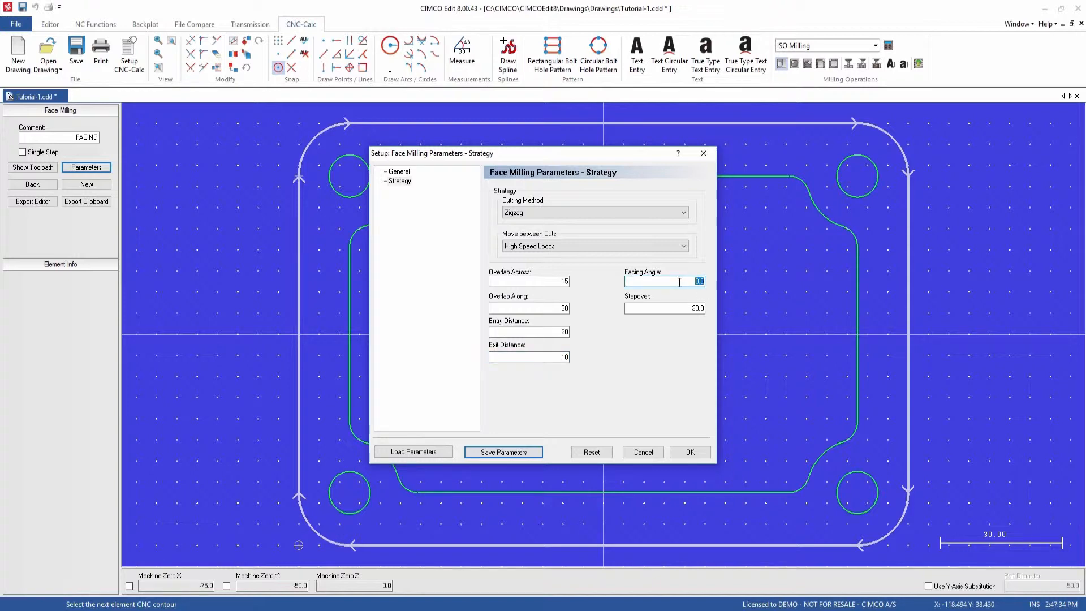
pyautogui.write('0')
pyautogui.doubleClick(662, 309)
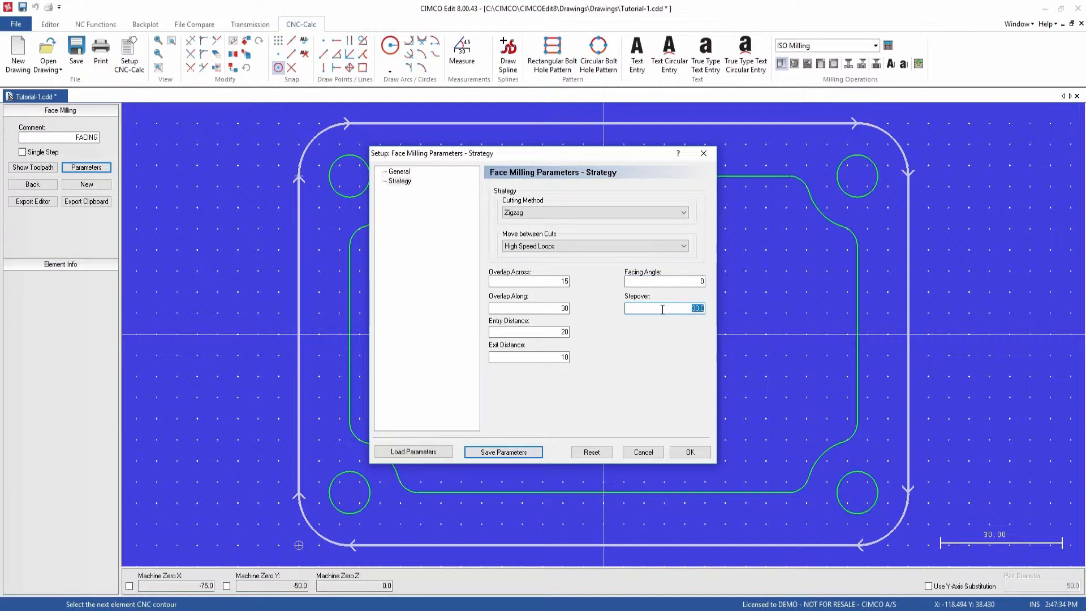
pyautogui.write('25')
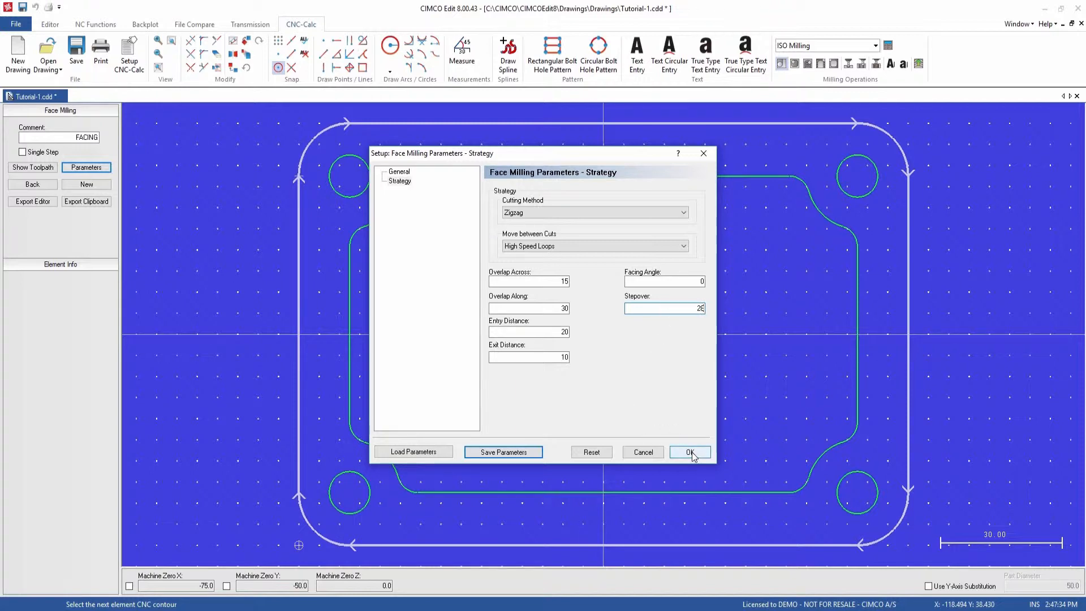
pyautogui.click(691, 452)
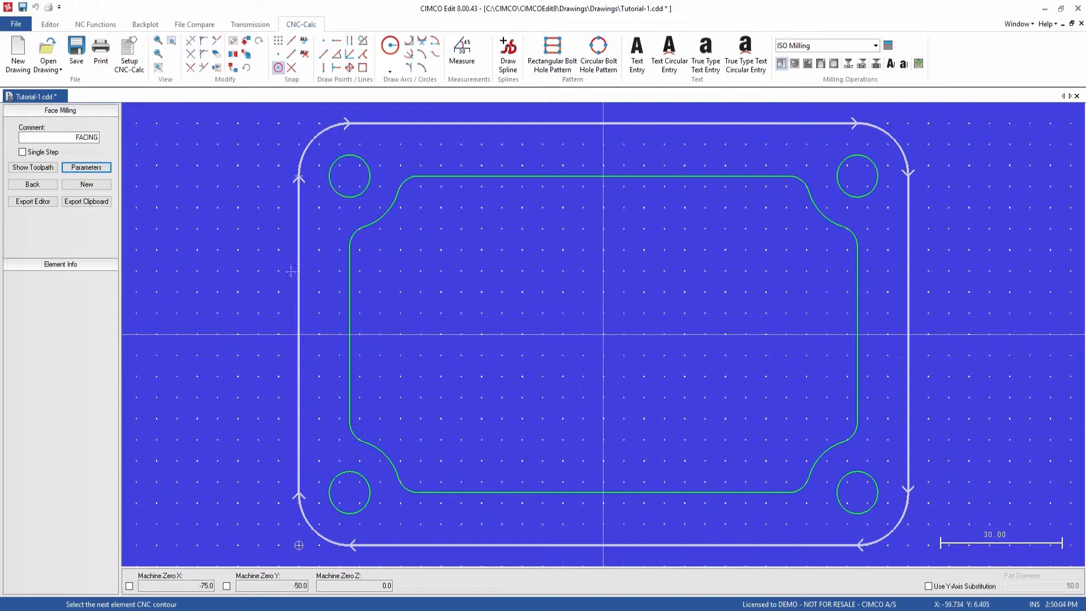
# - Show the face milling toolpath over the drawing and view it in full
pyautogui.click(33, 168)
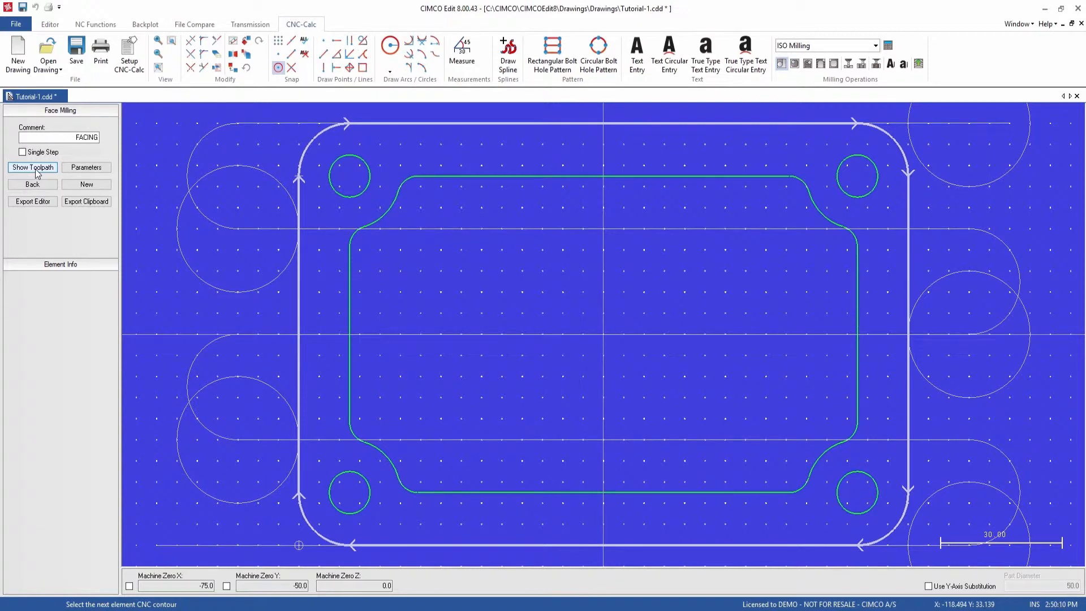
pyautogui.scroll(-1, 600, 274)
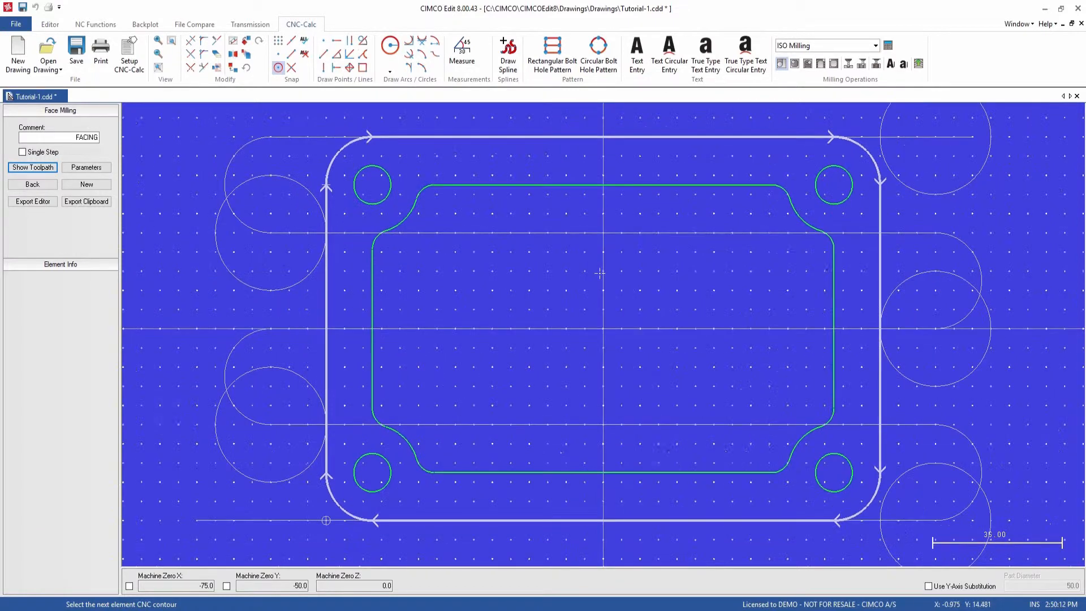
pyautogui.scroll(-1, 600, 273)
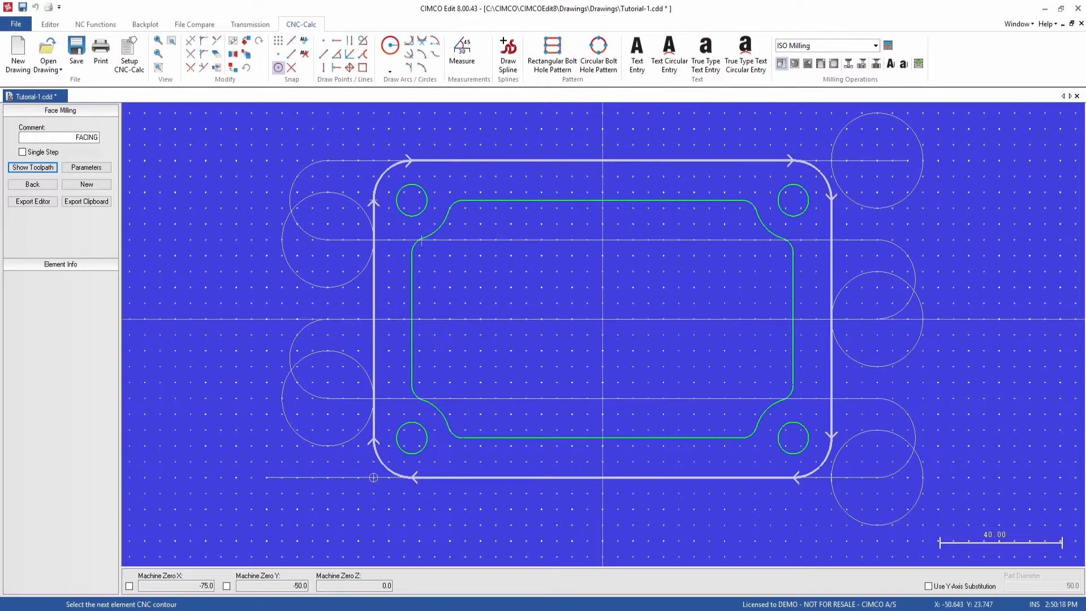
# - Set the face milling strategy's entry distance to 25 and stepover to 30, and accept the parameters
pyautogui.click(88, 168)
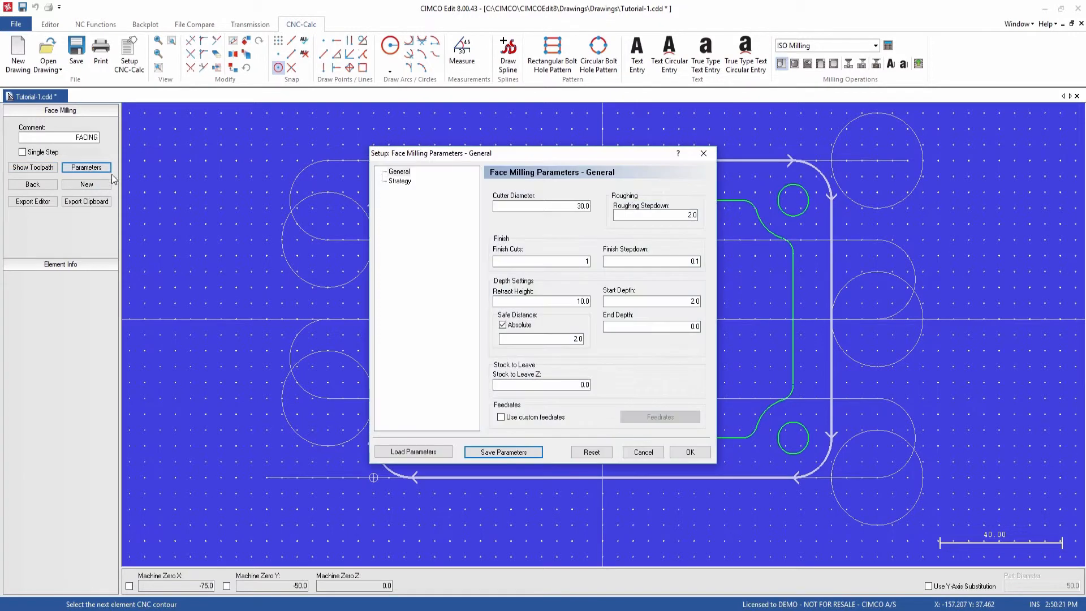
pyautogui.click(399, 181)
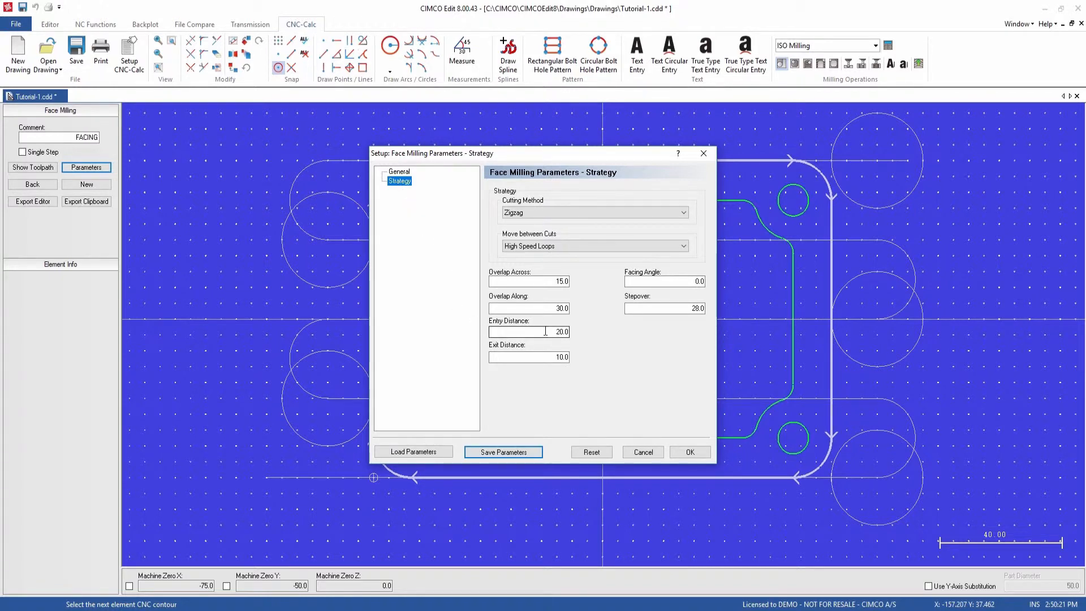
pyautogui.moveTo(545, 331); pyautogui.dragTo(578, 333)
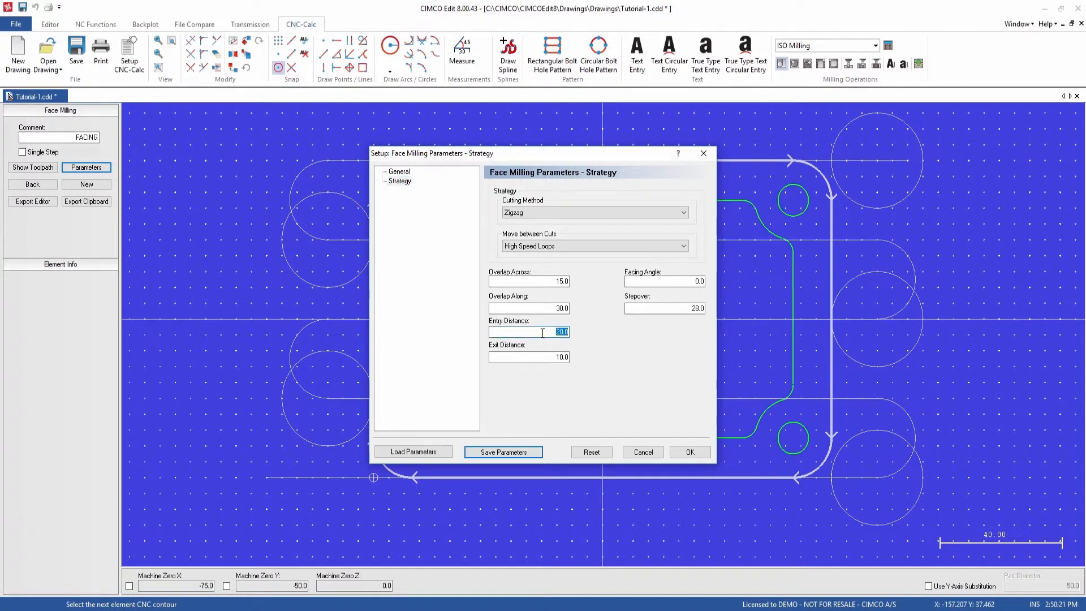
pyautogui.write('25')
pyautogui.doubleClick(679, 309)
pyautogui.write('30')
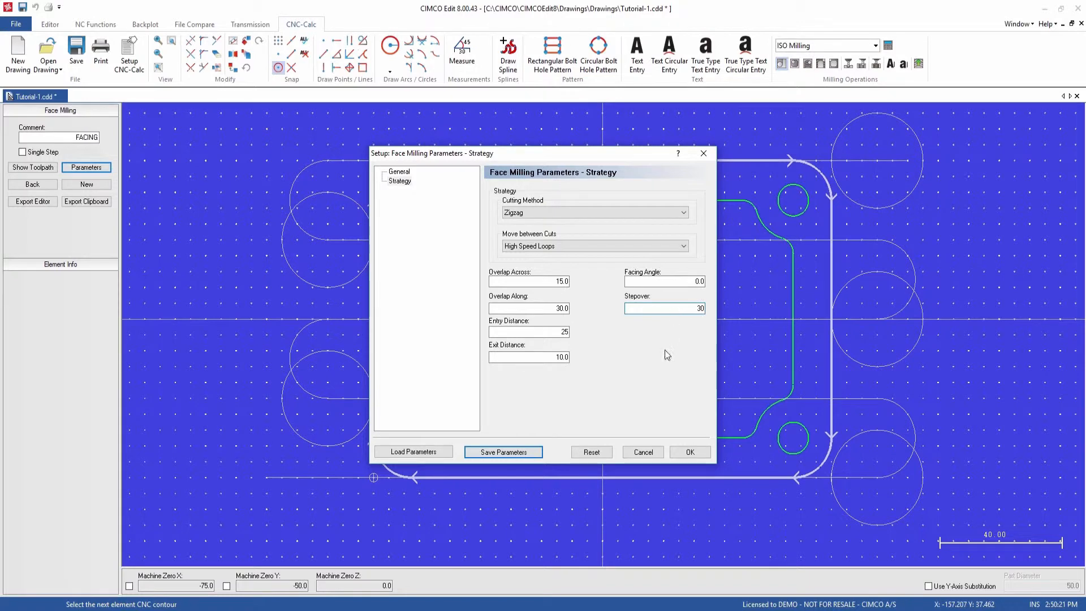
pyautogui.click(690, 452)
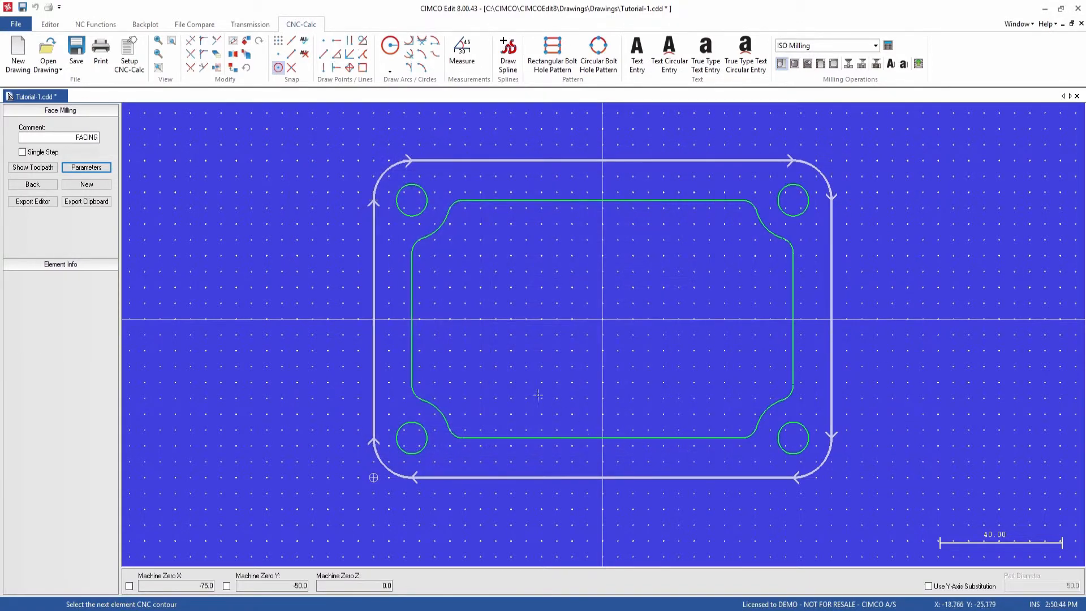
# - Show the updated face milling toolpath and export it to the editor as an NC program
pyautogui.click(49, 172)
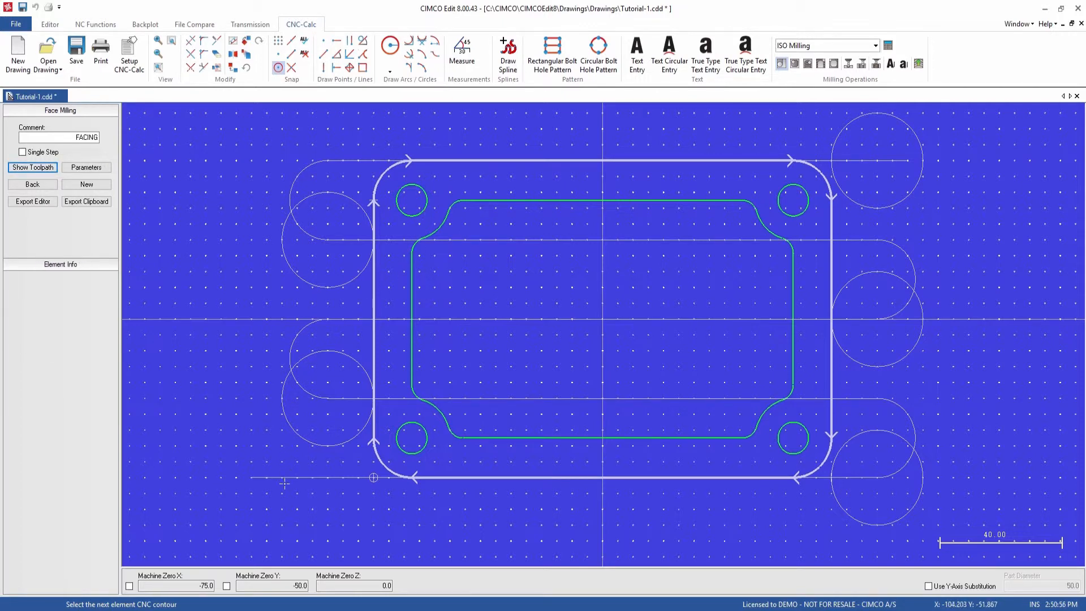
pyautogui.click(43, 202)
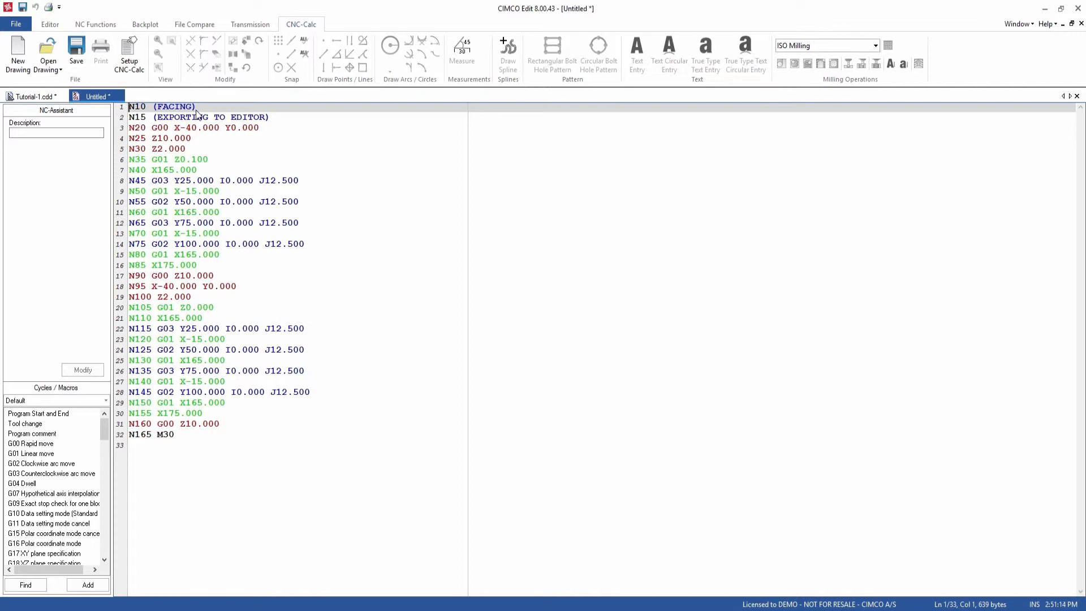
# - In the drawing's feed and speed calculator, enter diameter 30, 5 flutes, feed per tooth 0,05 and cutting speed 190 for tool 1
pyautogui.click(42, 98)
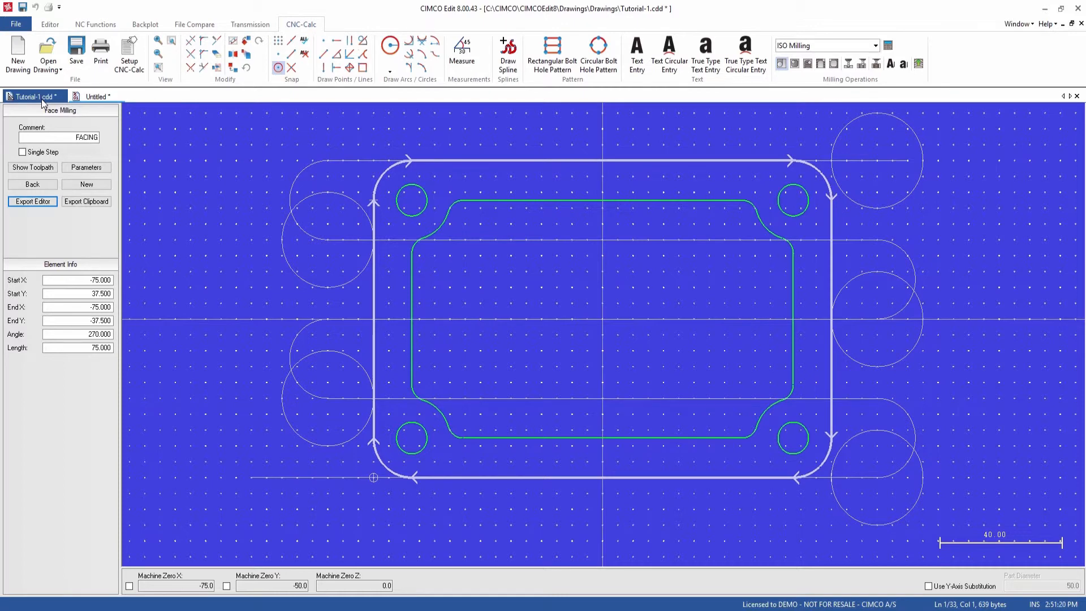
pyautogui.click(888, 46)
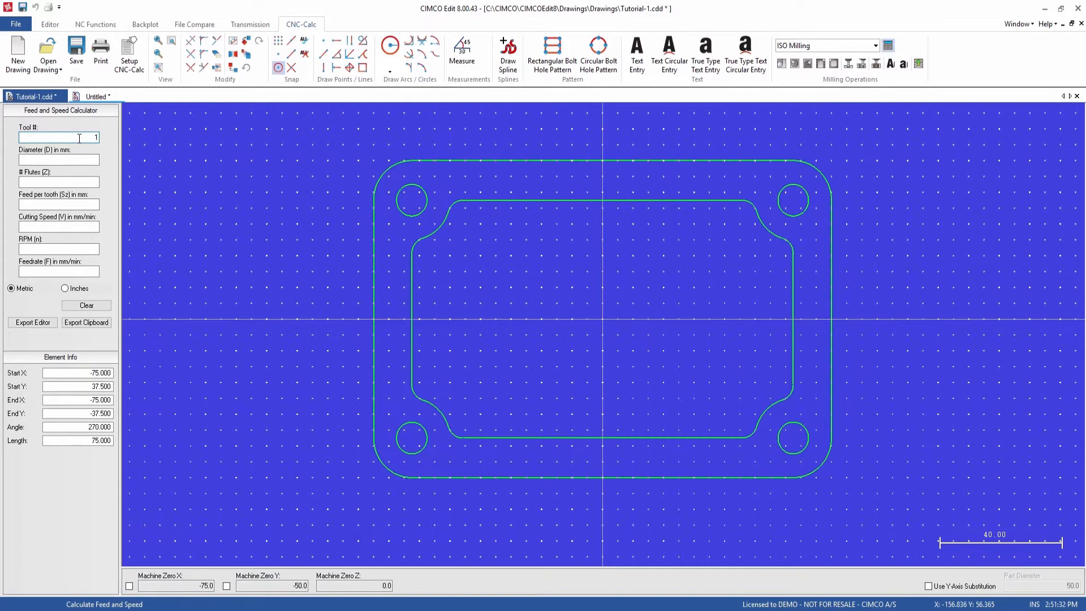
pyautogui.press('Tab')
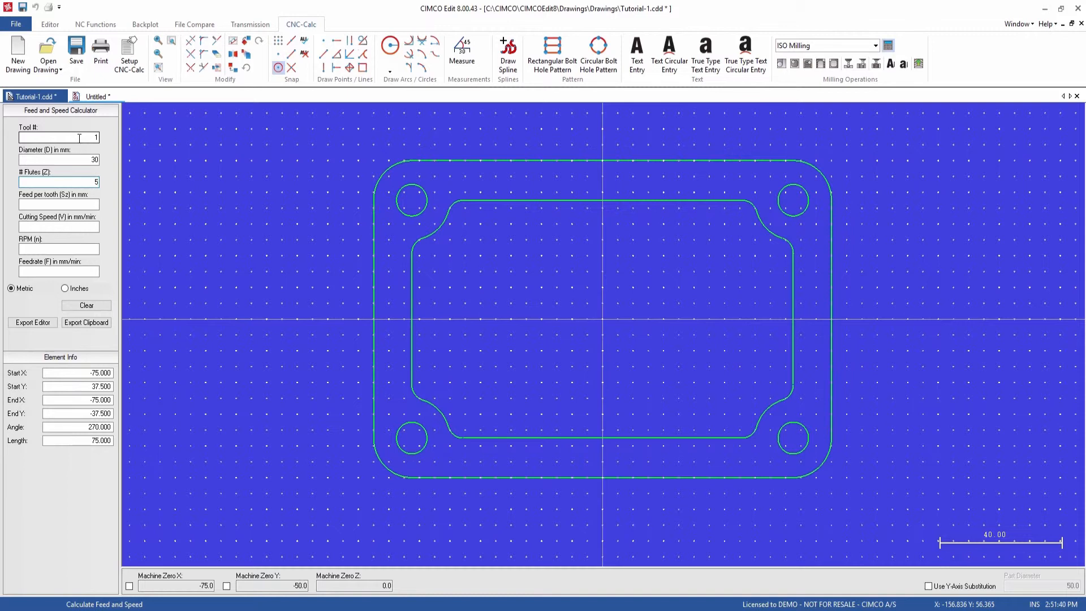
pyautogui.press('Tab')
pyautogui.write('0,05')
pyautogui.press('Tab')
pyautogui.write('190')
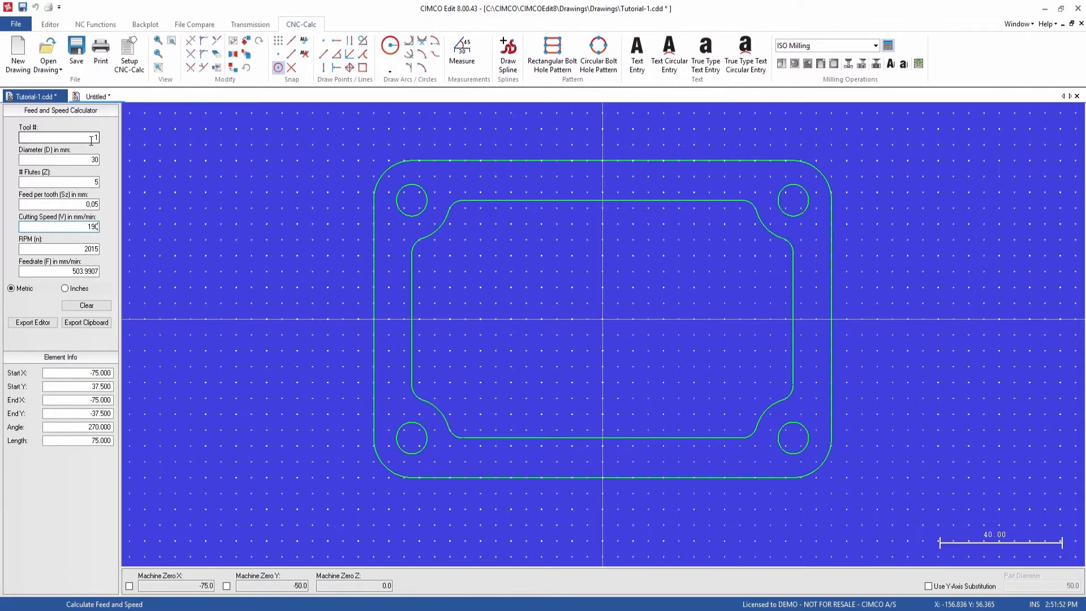
# - Set the calculator's spindle speed to 2000 RPM and the feedrate to 800 mm/min
pyautogui.doubleClick(77, 249)
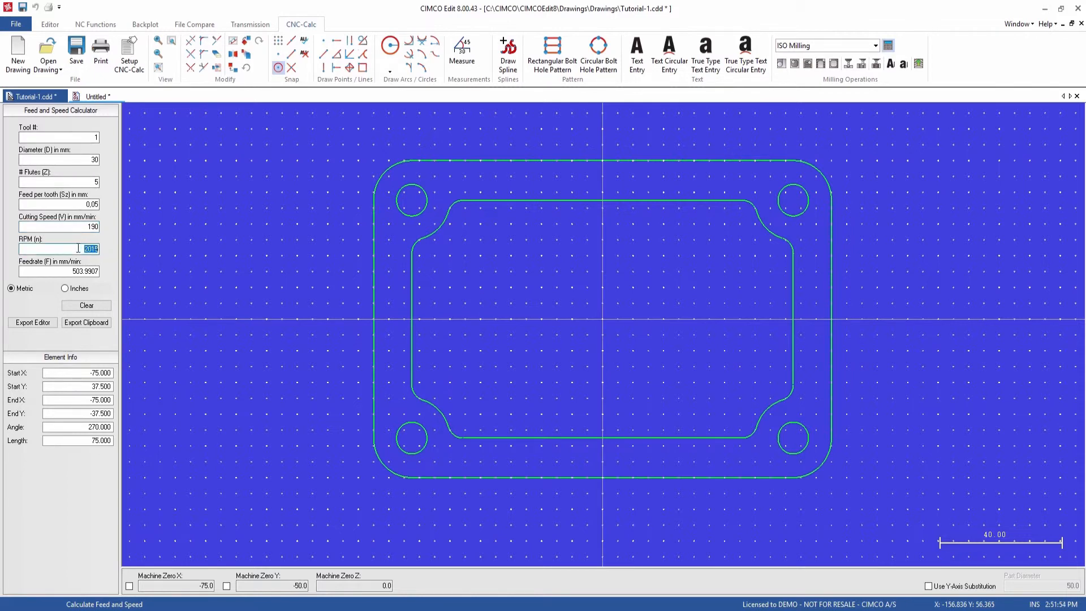
pyautogui.doubleClick(79, 271)
pyautogui.doubleClick(85, 249)
pyautogui.write('2000')
pyautogui.moveTo(61, 271); pyautogui.dragTo(108, 271)
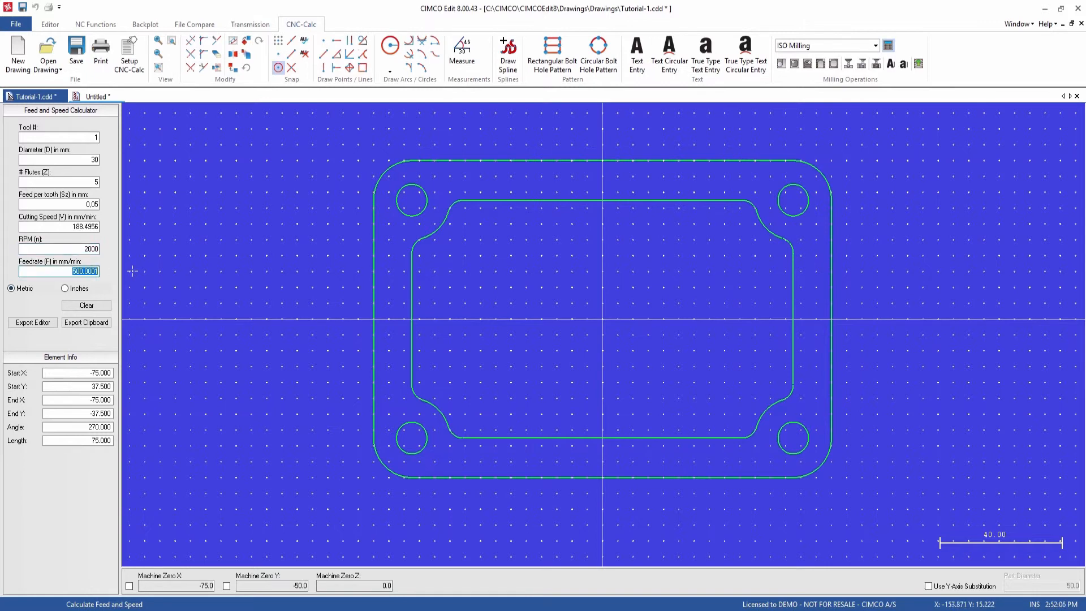
pyautogui.write('800')
# - Copy the calculated feed and speed data as NC code and paste it at the start of the exported facing program
pyautogui.click(84, 326)
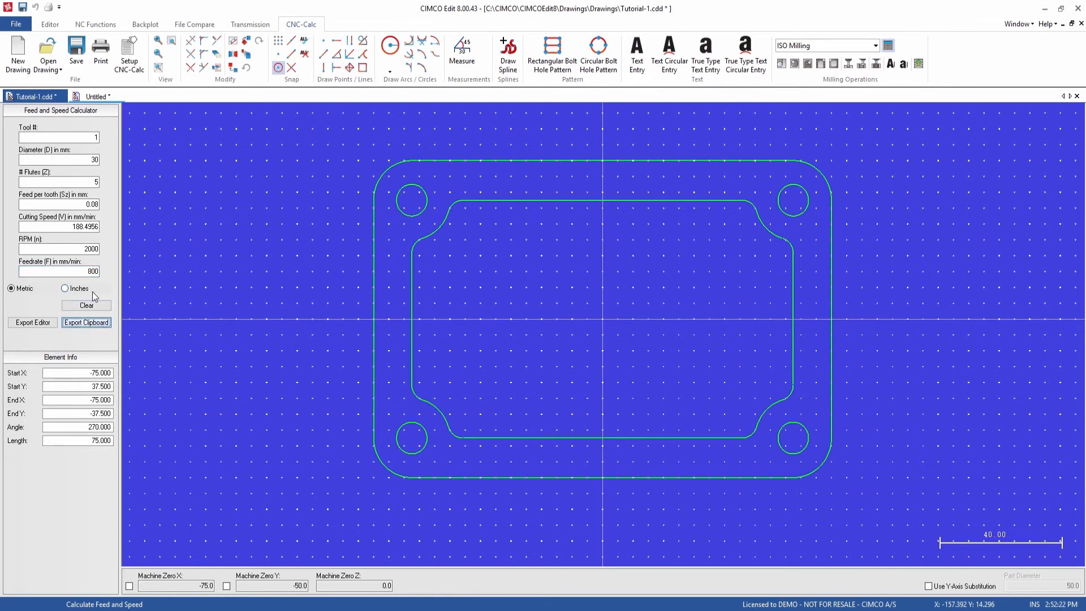
pyautogui.click(91, 97)
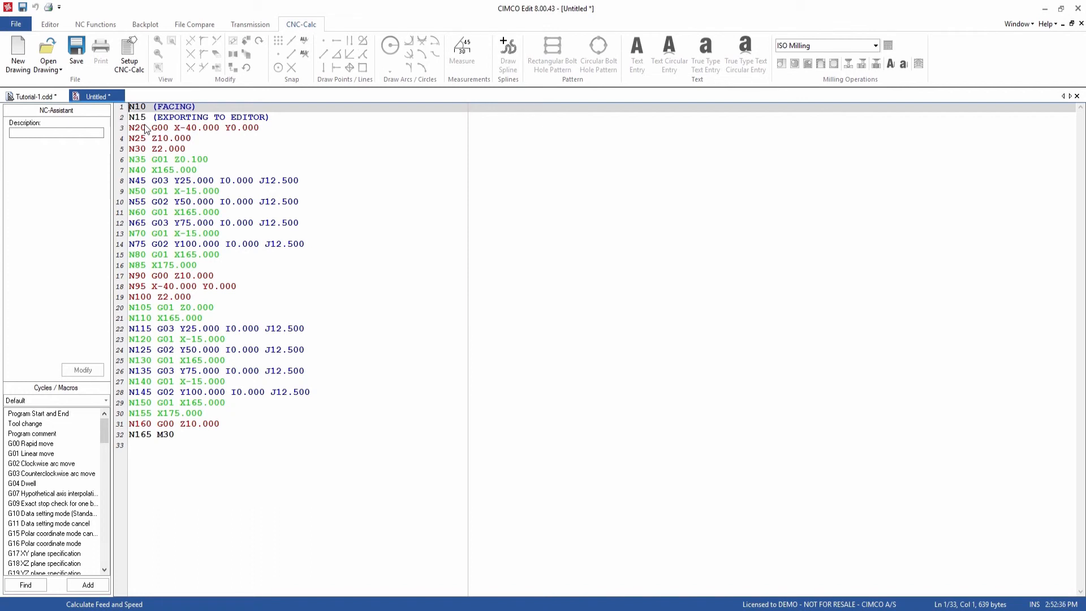
pyautogui.hotkey('ctrl', 'v')
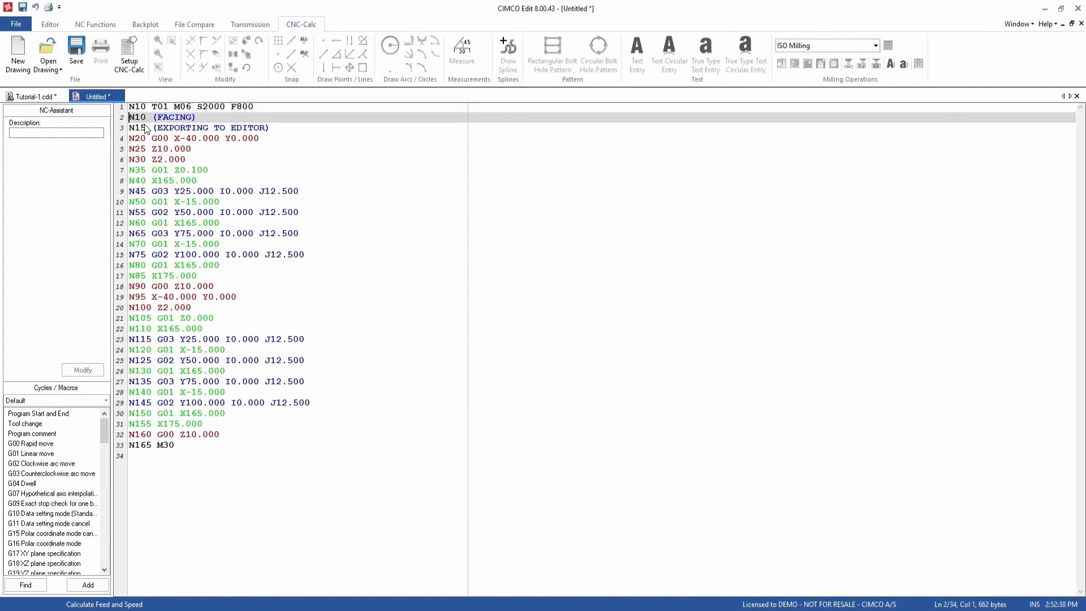